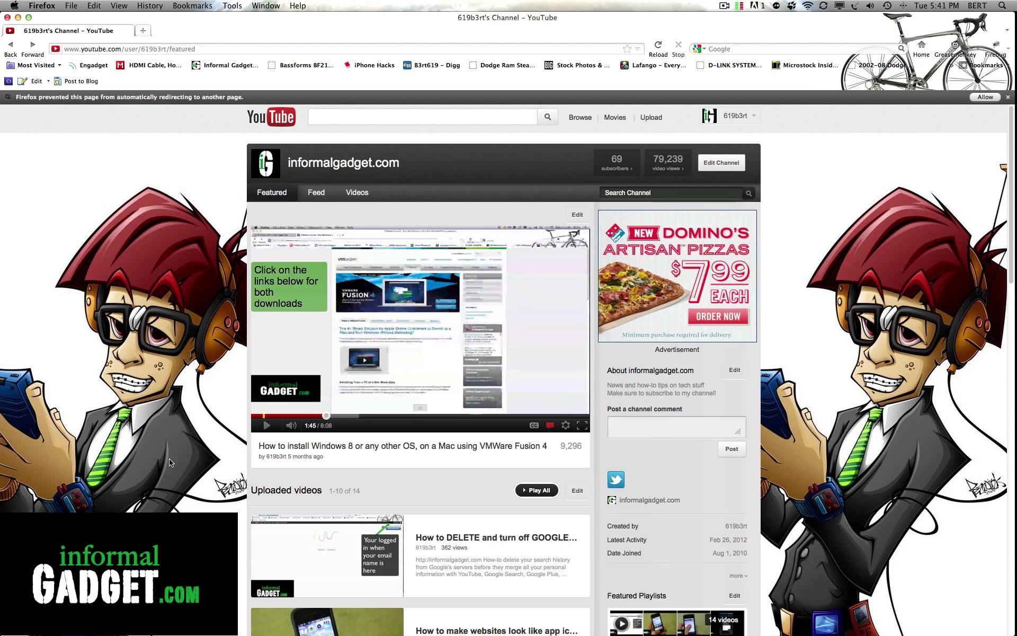
pyautogui.scroll(-5, 169, 458)
pyautogui.scroll(4, 169, 458)
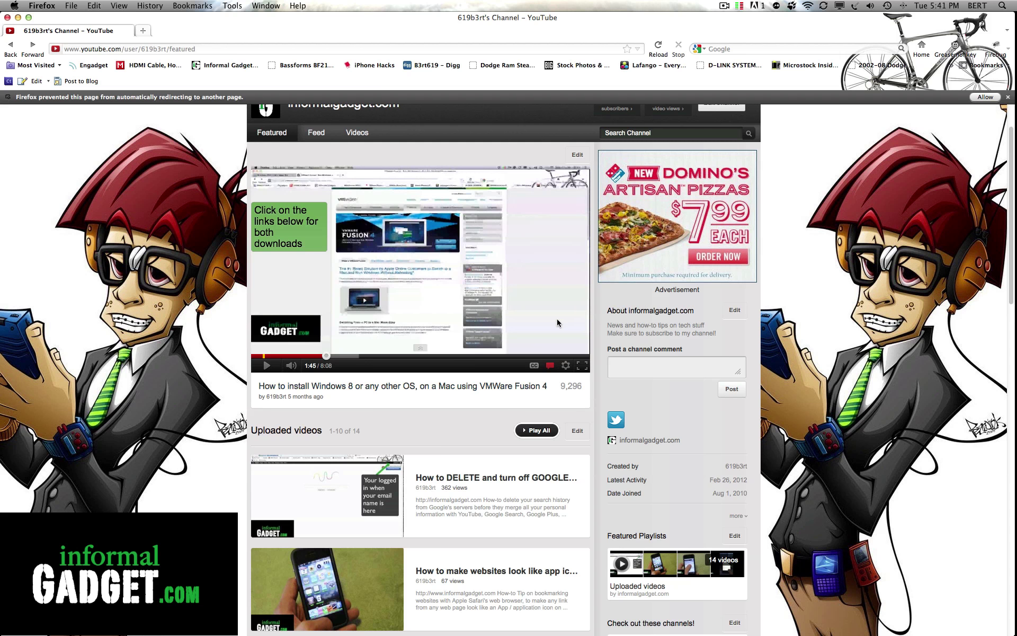
pyautogui.scroll(-2, 151, 475)
pyautogui.scroll(-7, 215, 478)
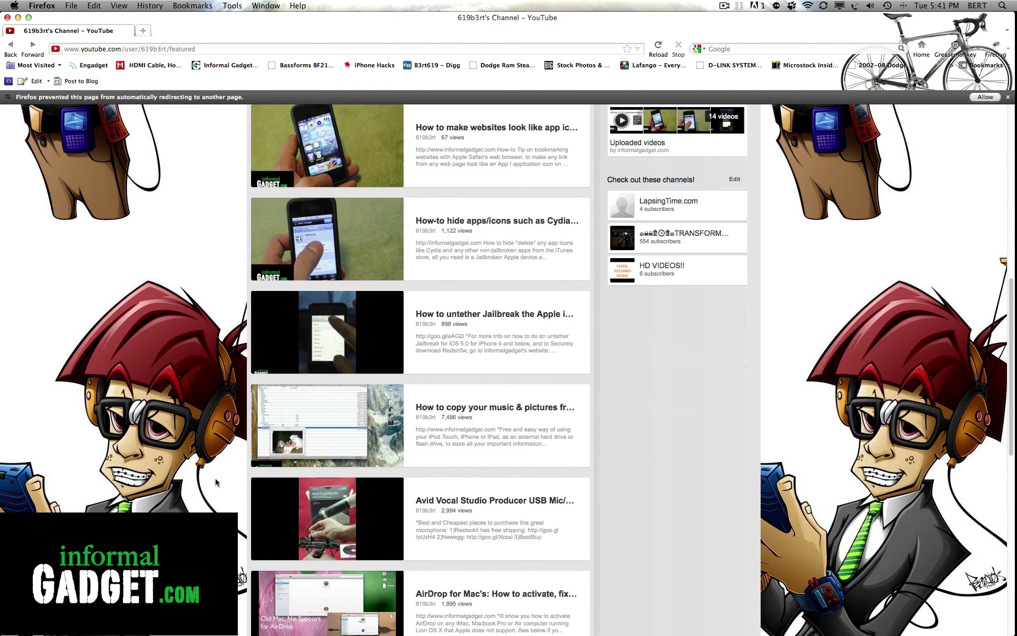
pyautogui.scroll(-6, 215, 477)
# Open the 'How to copy your music' video, test its Subscribe note, then open the account panel.
pyautogui.click(466, 230)
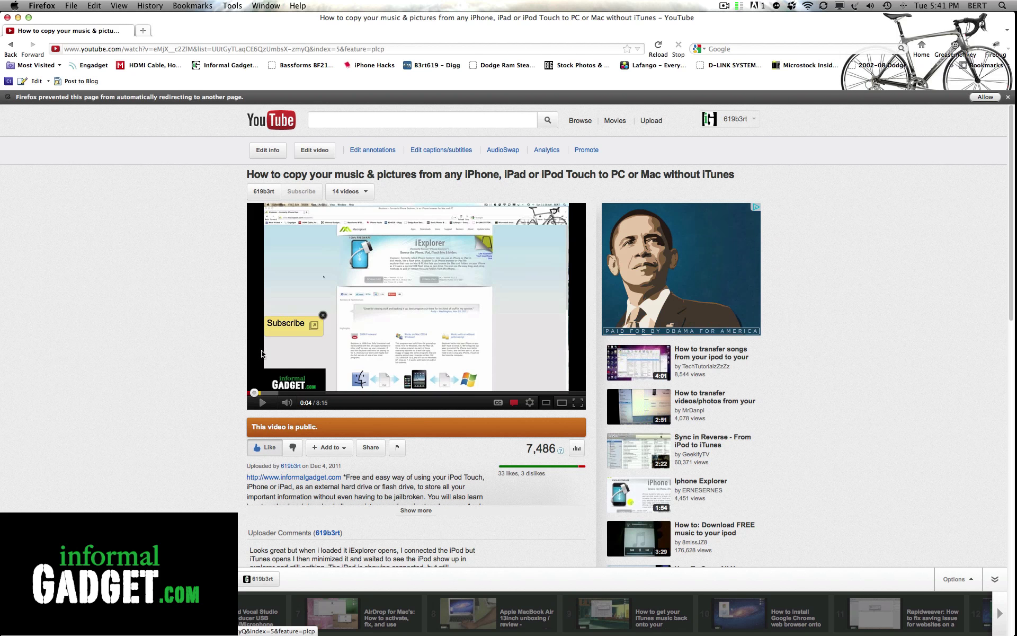
pyautogui.click(301, 328)
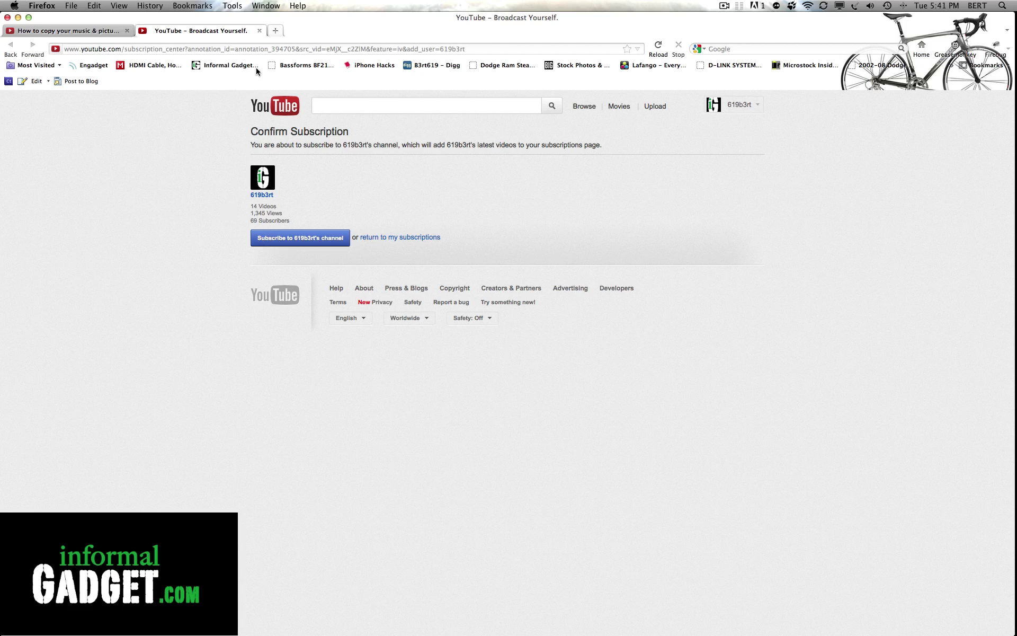
pyautogui.click(109, 33)
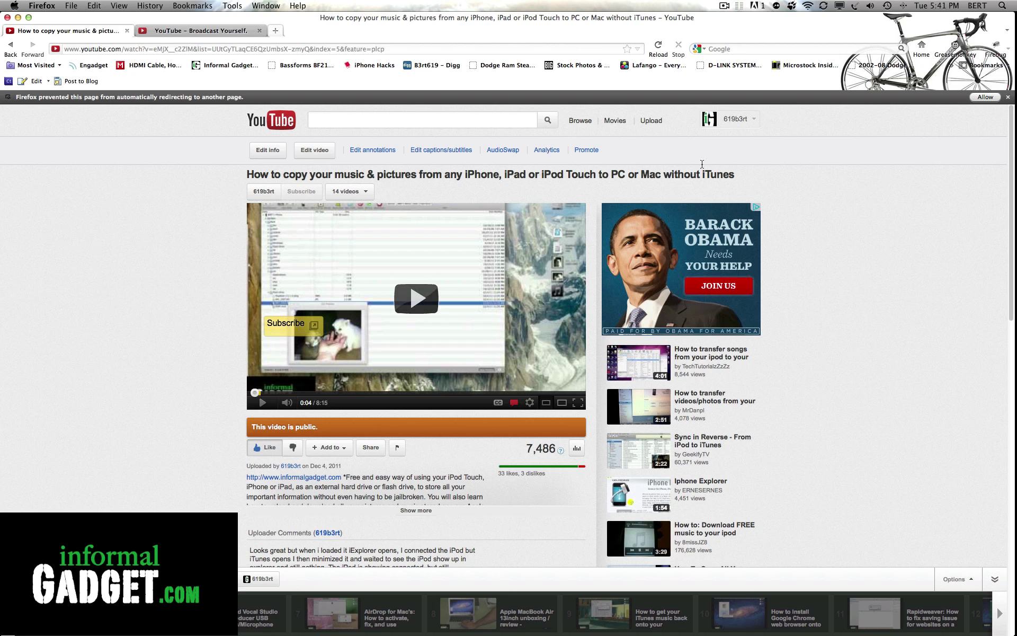
pyautogui.click(739, 120)
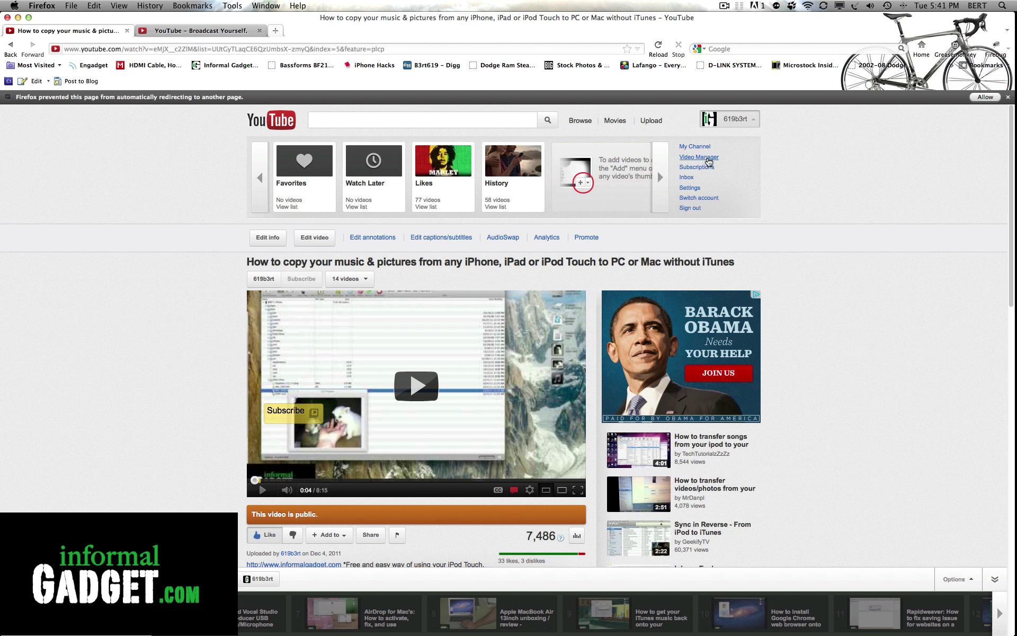
# From Video Manager, open the Annotations tab for the 'How to DELETE' search history video.
pyautogui.click(703, 161)
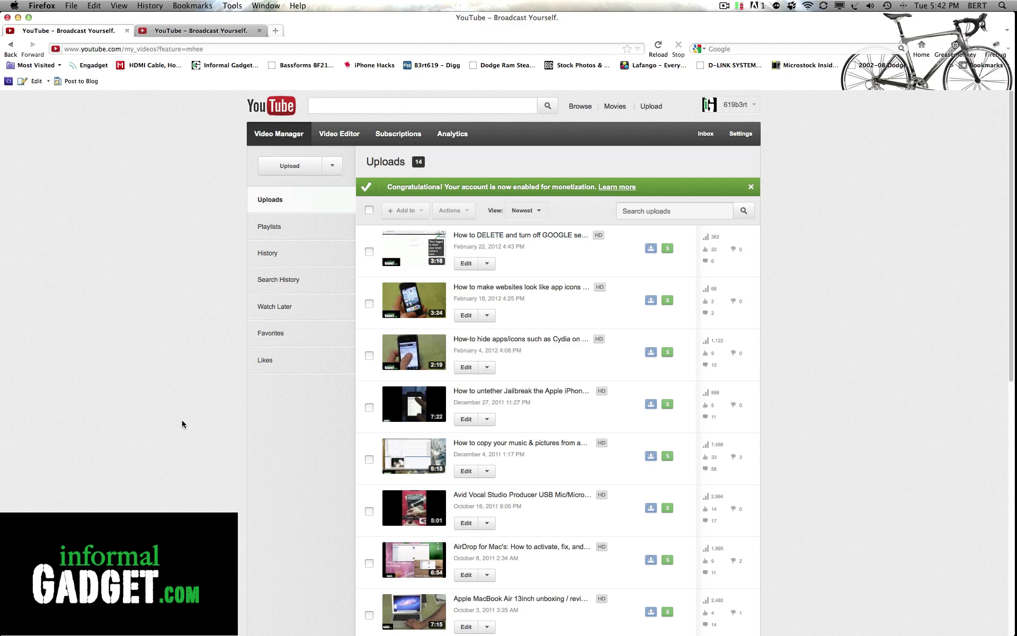
pyautogui.click(466, 264)
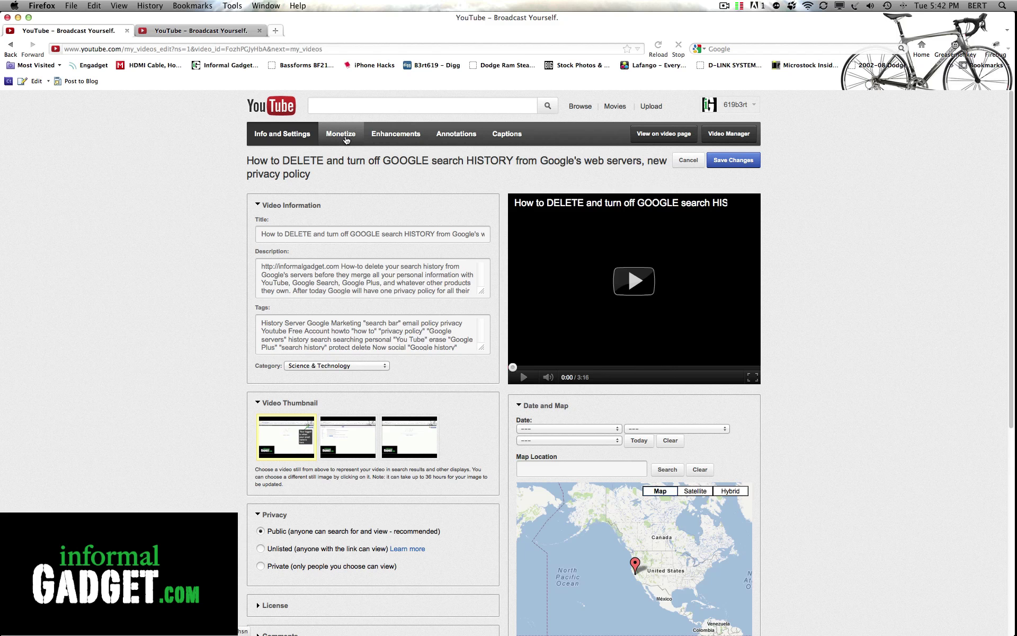
pyautogui.click(463, 136)
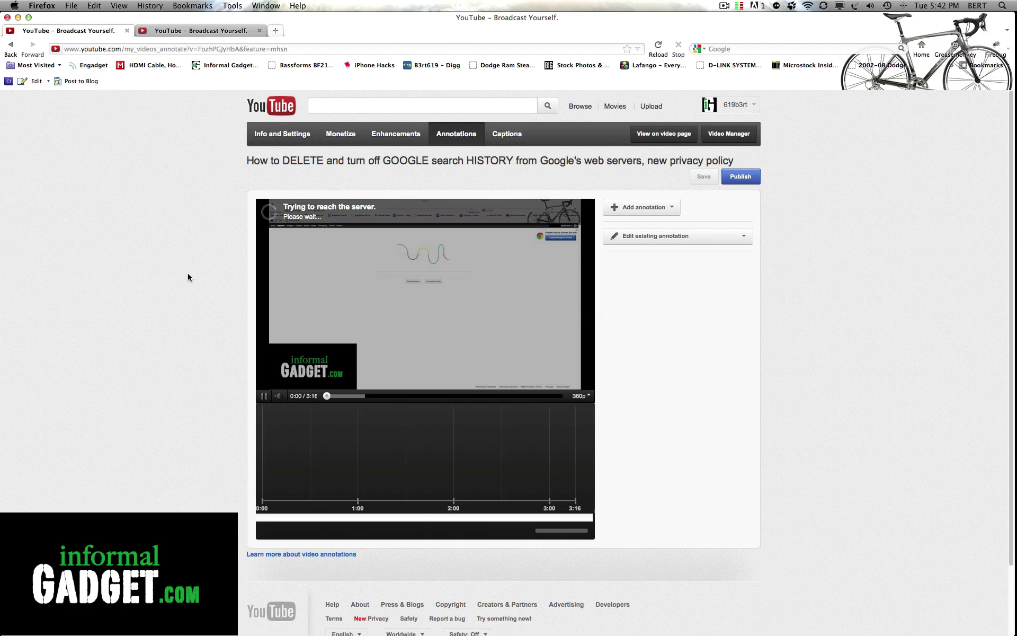
# Pause the video near its start and add a new note annotation.
pyautogui.click(263, 397)
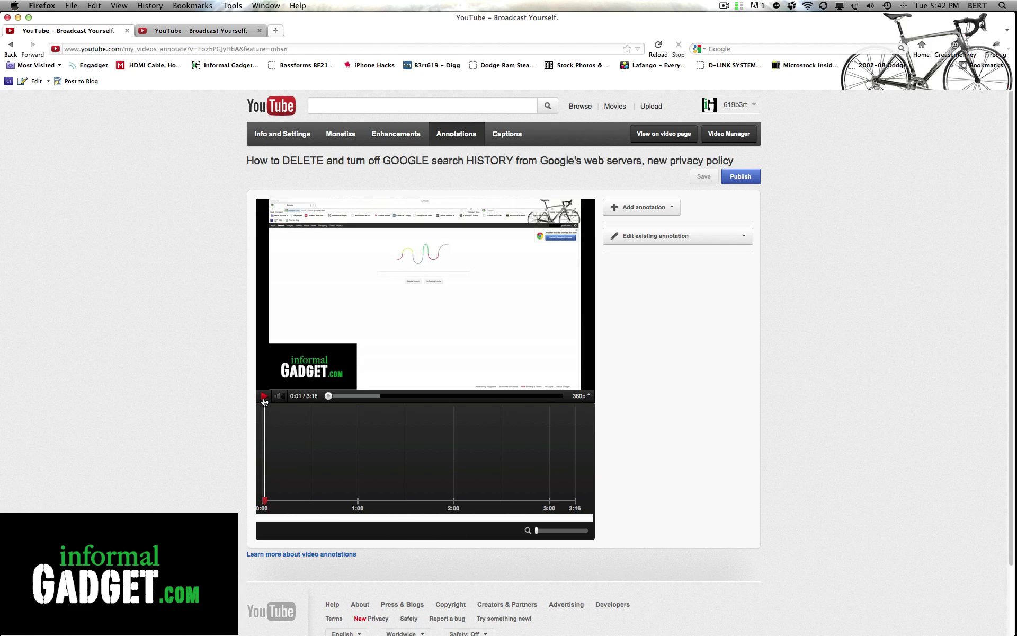
pyautogui.click(672, 207)
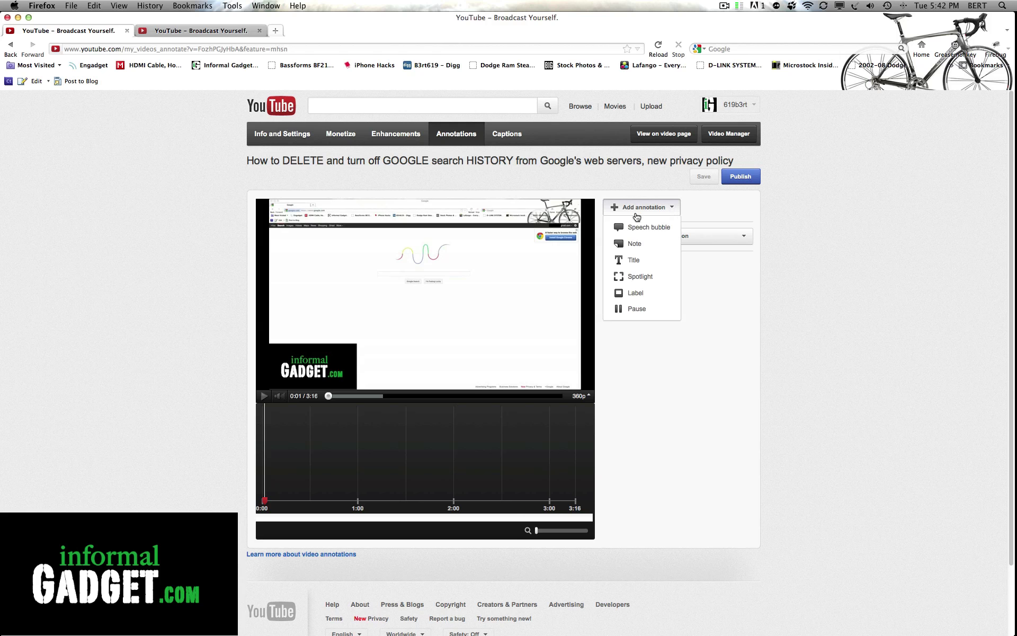
pyautogui.click(633, 244)
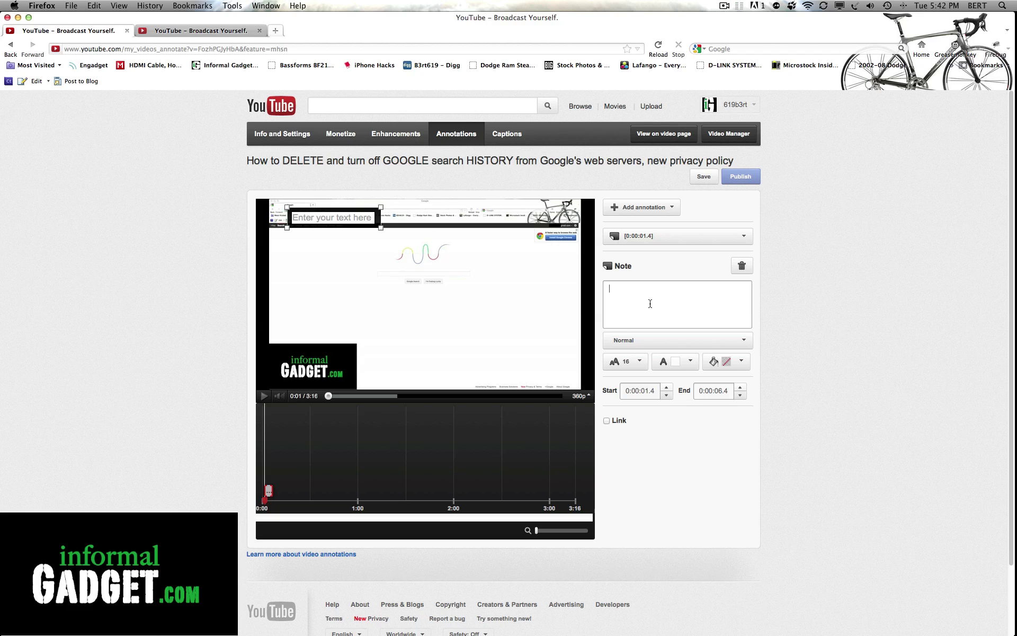
pyautogui.write('Su')
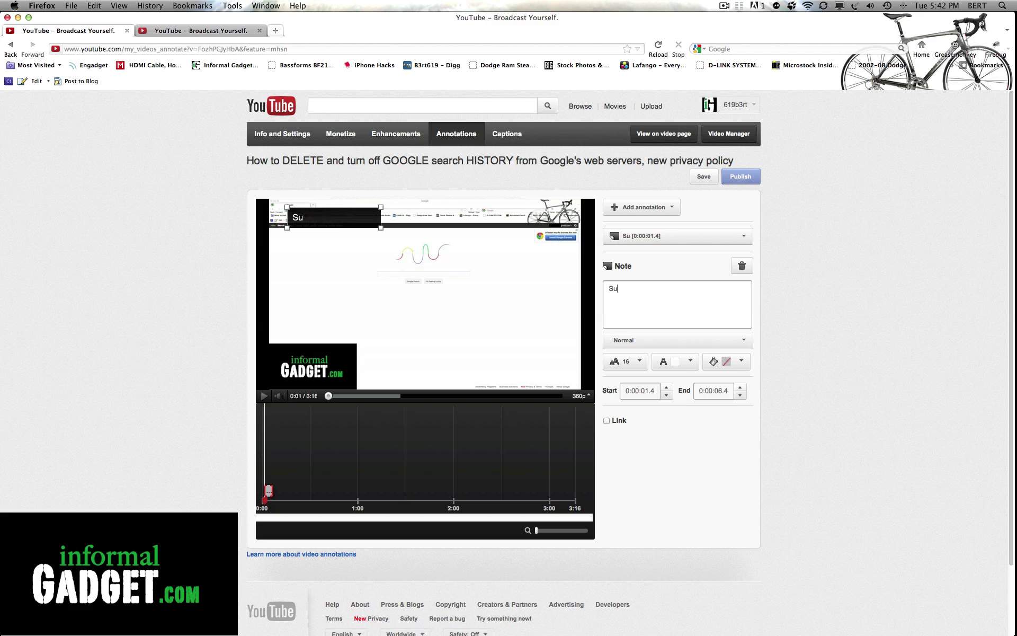
pyautogui.write('bscr')
pyautogui.write('ibe!')
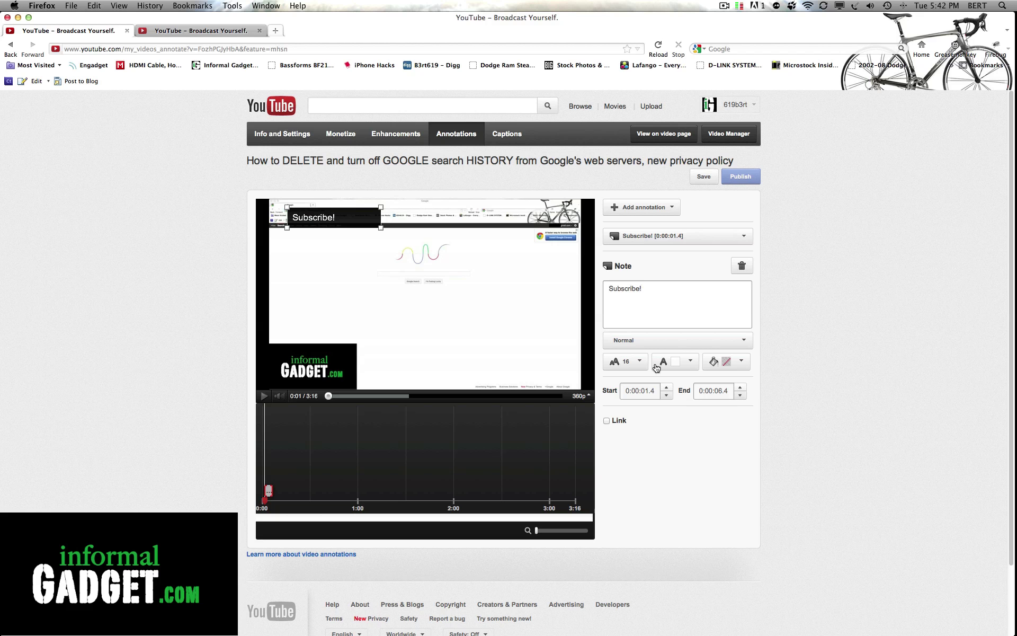
# Give the note black text on a yellow background and resize its box.
pyautogui.click(688, 363)
pyautogui.click(671, 378)
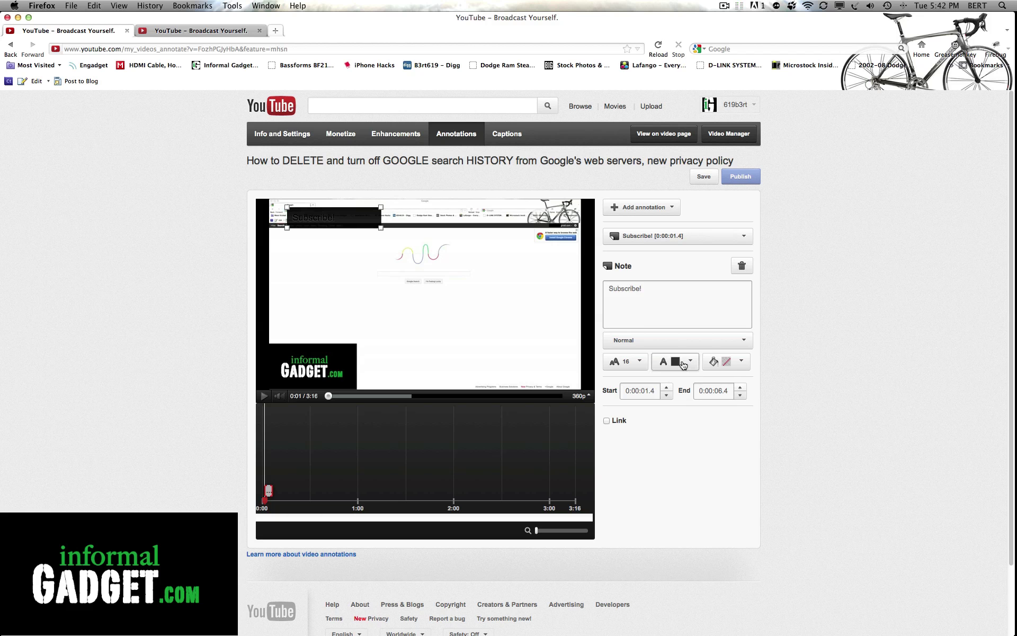
pyautogui.click(659, 378)
pyautogui.click(737, 366)
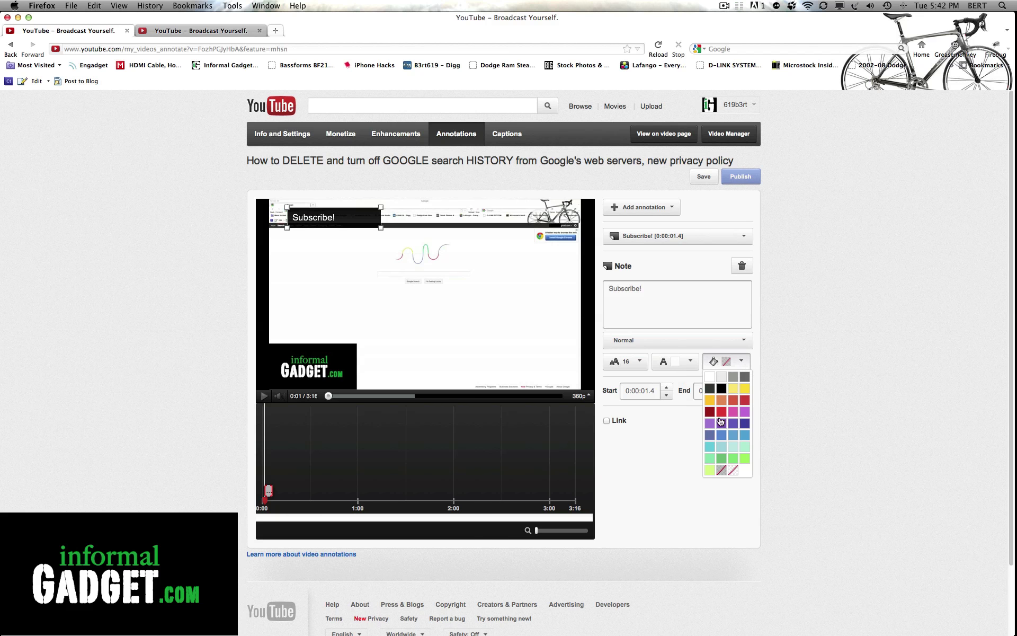
pyautogui.click(745, 389)
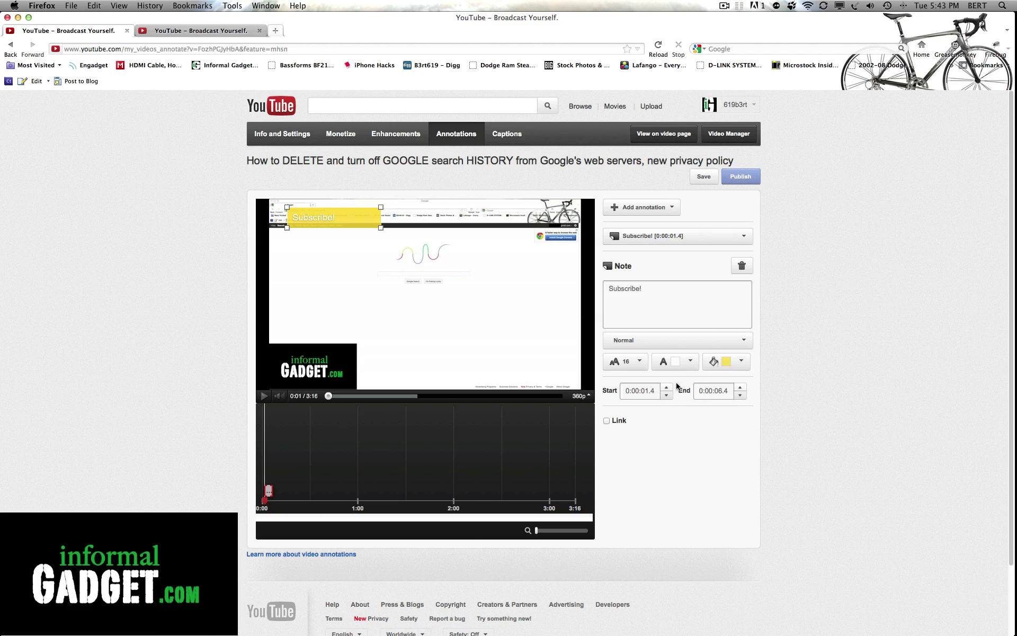
pyautogui.click(680, 367)
pyautogui.click(673, 383)
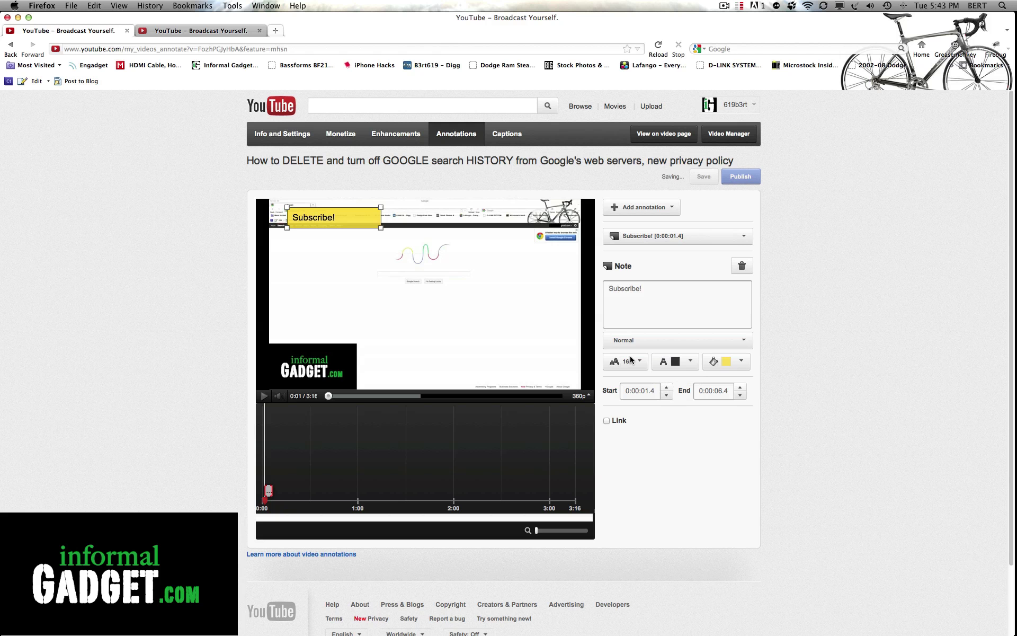
pyautogui.moveTo(381, 228); pyautogui.dragTo(350, 225)
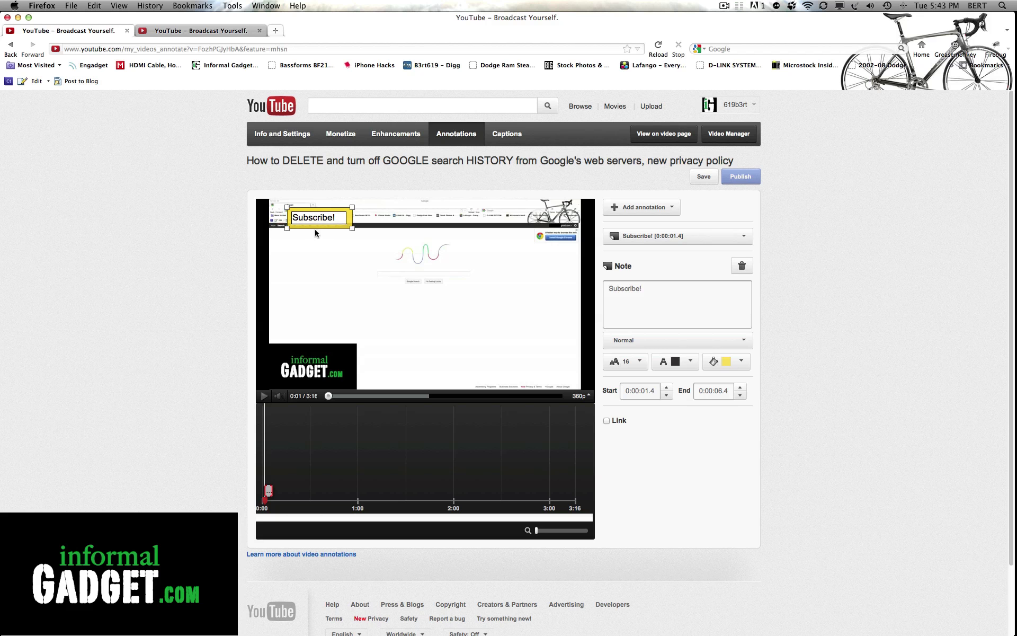
# Try note text sizes 28, 11 and 13, then settle on size 16.
pyautogui.click(626, 364)
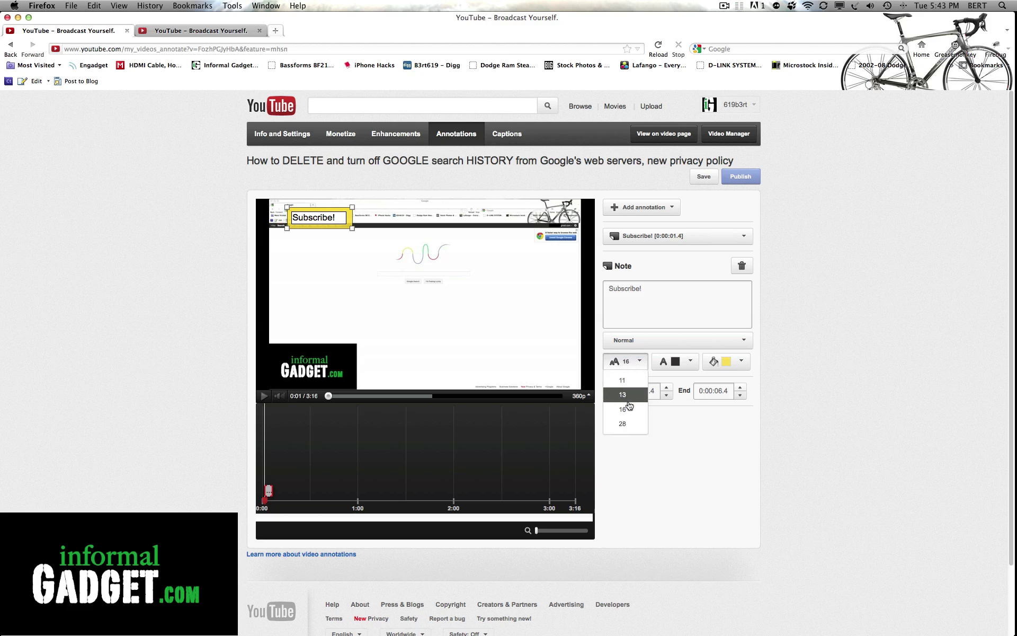
pyautogui.click(628, 423)
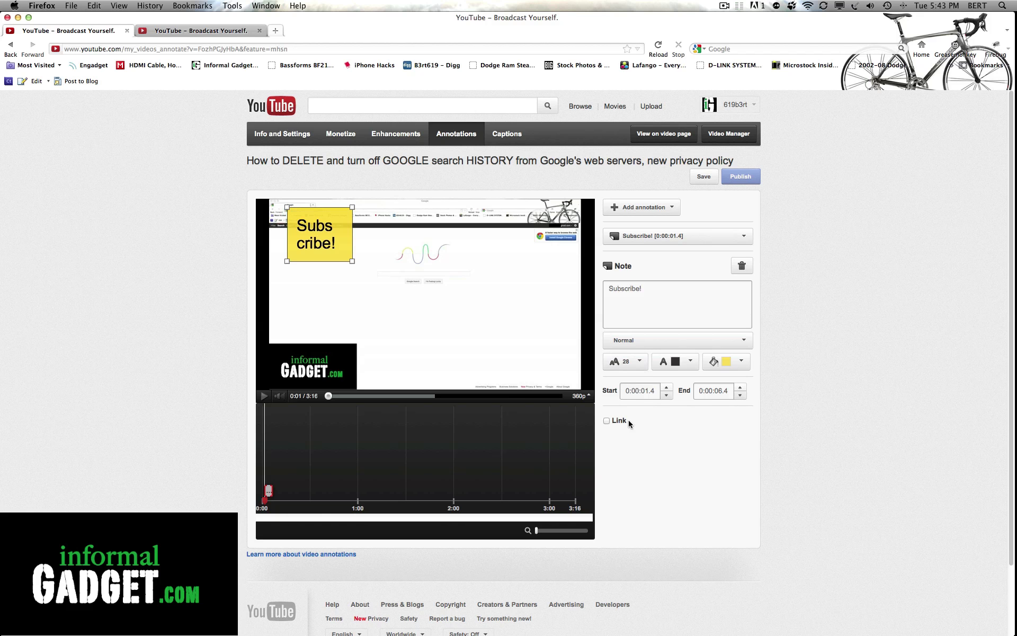
pyautogui.click(623, 362)
pyautogui.click(621, 365)
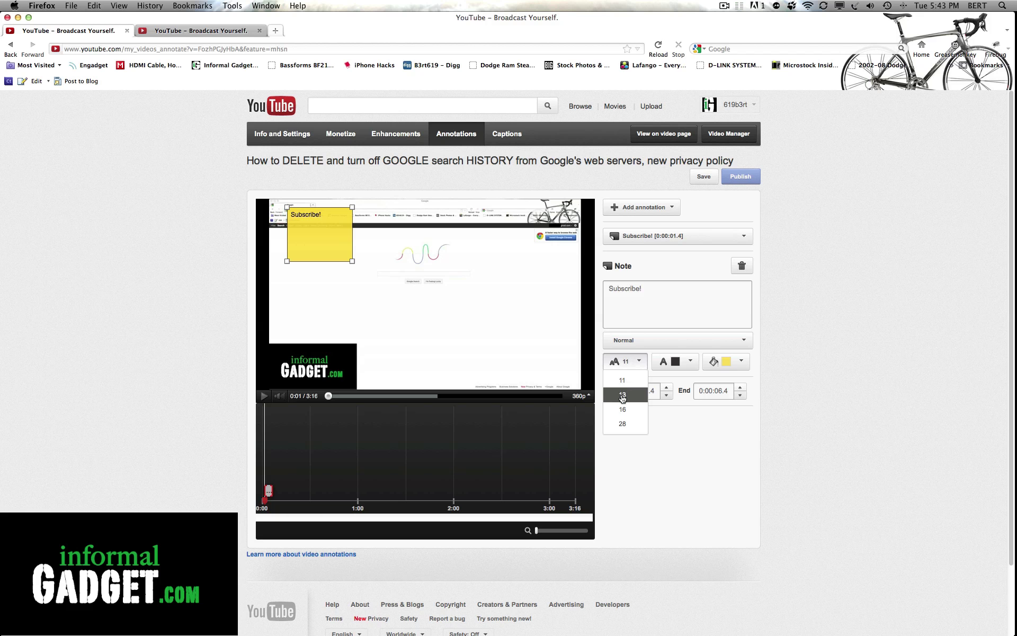
pyautogui.click(623, 396)
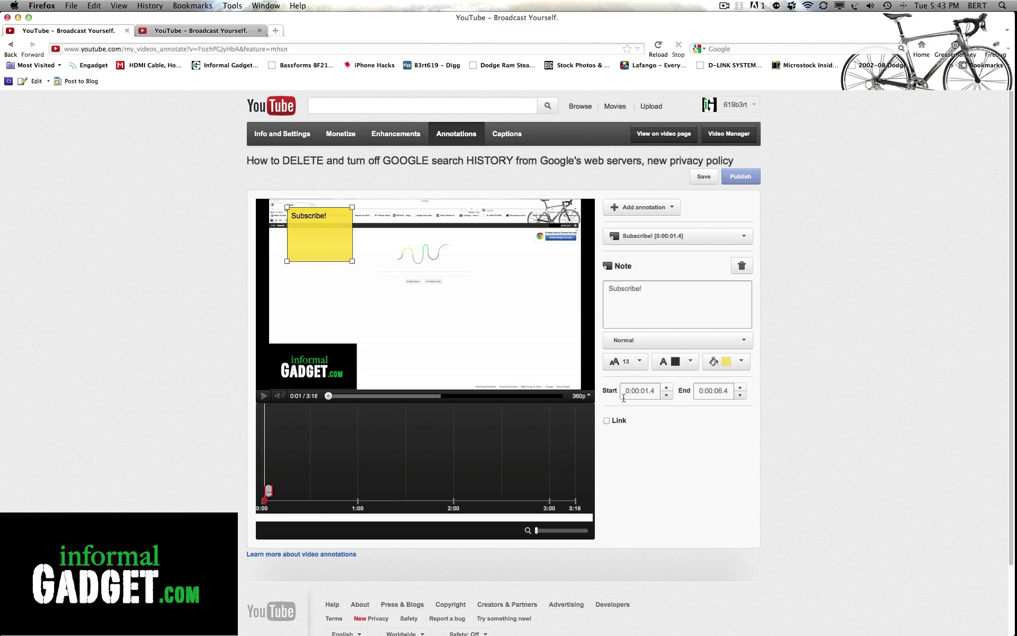
pyautogui.click(622, 362)
pyautogui.click(624, 413)
# Move the note to the bottom-right corner and make it a Subscribe link.
pyautogui.moveTo(349, 264)
pyautogui.mouseDown()
pyautogui.moveTo(351, 234)
pyautogui.moveTo(568, 385)
pyautogui.mouseUp()
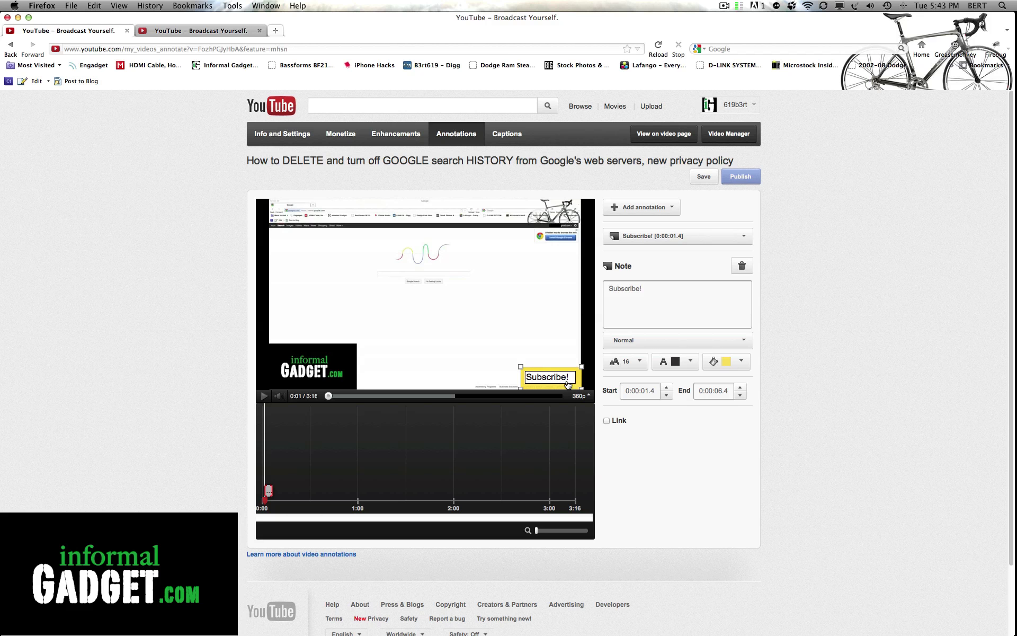
pyautogui.click(606, 420)
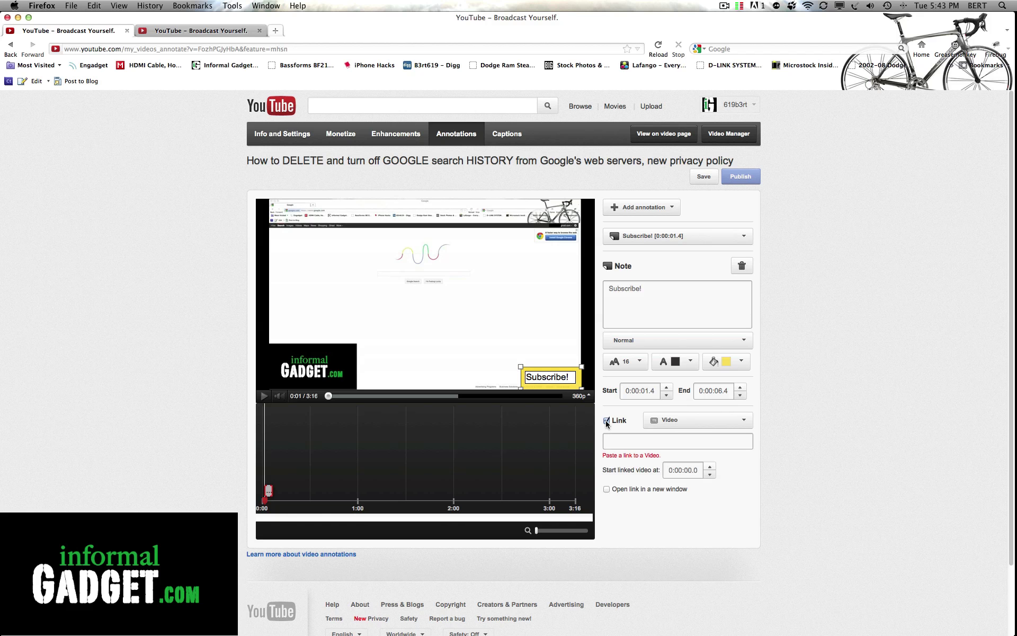
pyautogui.click(732, 427)
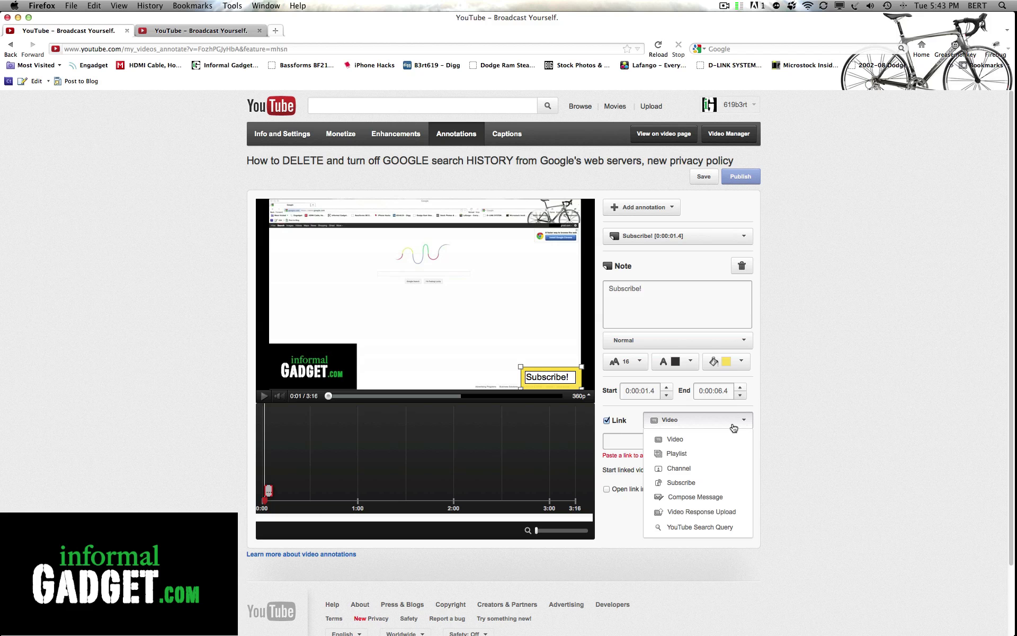
pyautogui.click(678, 483)
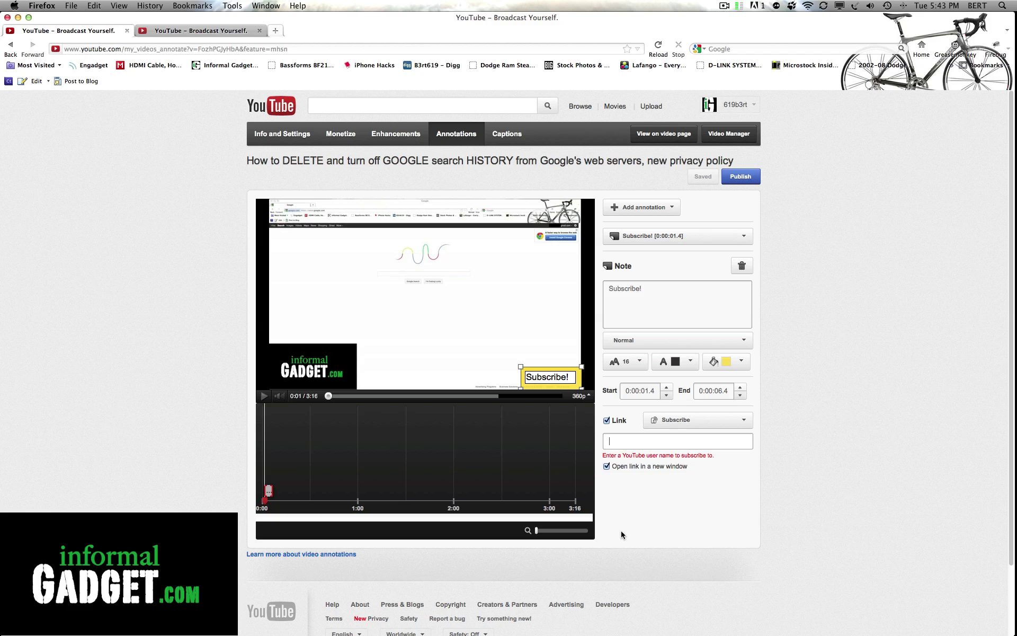
pyautogui.write('61')
pyautogui.write('9b3rt')
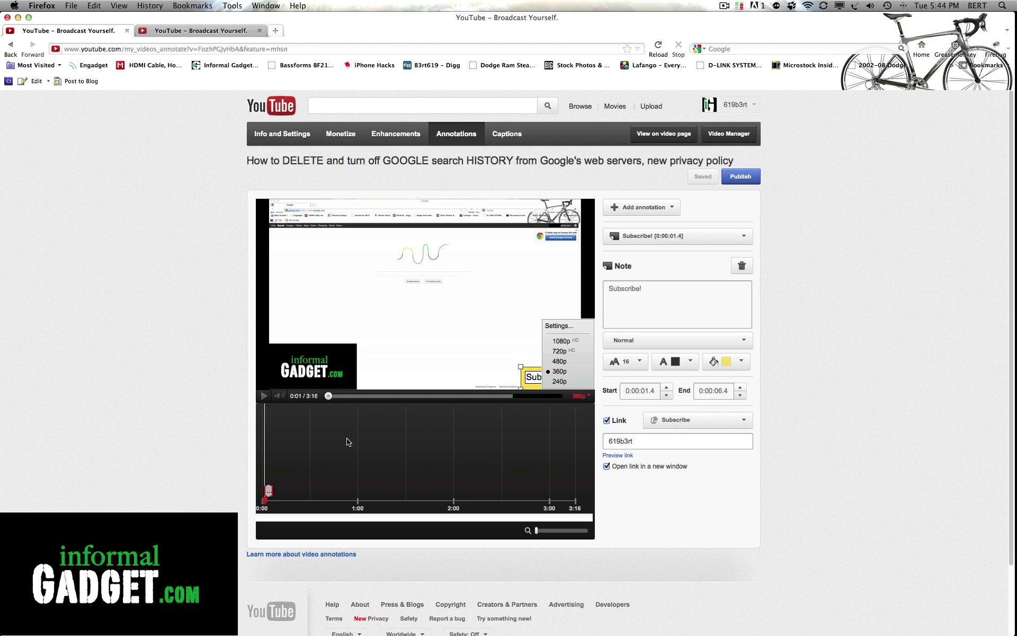
# Confirm the channel name, extend the note to the video's end, save, publish, and view live.
pyautogui.click(268, 490)
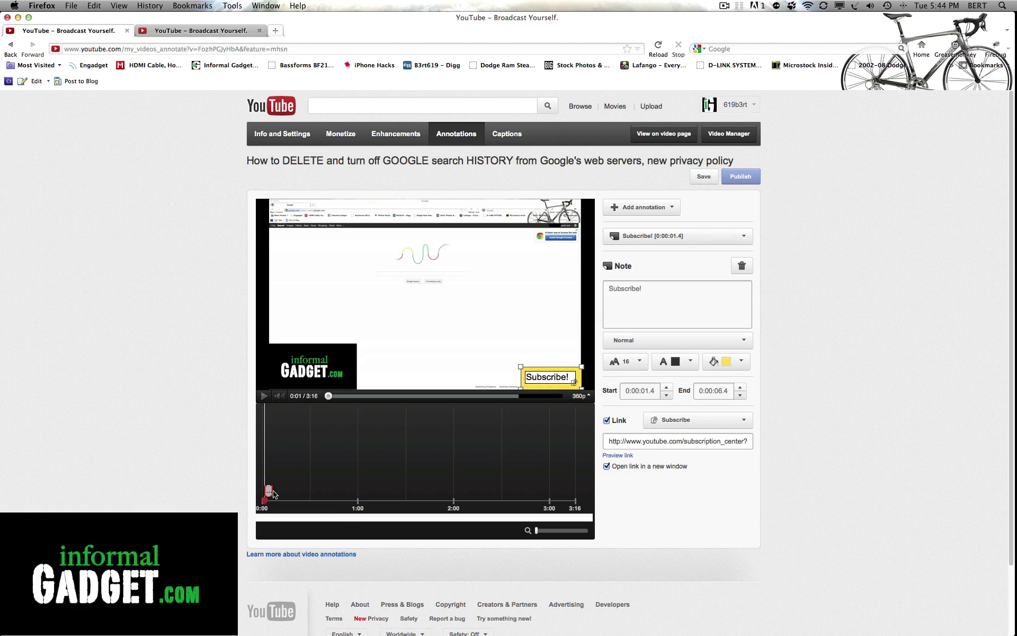
pyautogui.moveTo(273, 494); pyautogui.dragTo(584, 503)
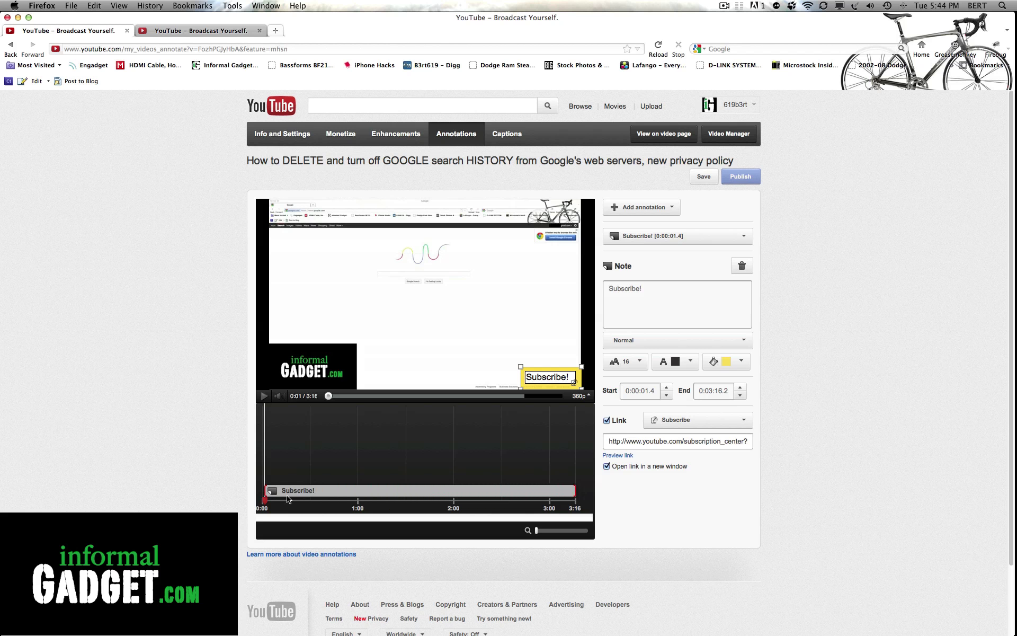
pyautogui.click(704, 176)
pyautogui.click(739, 176)
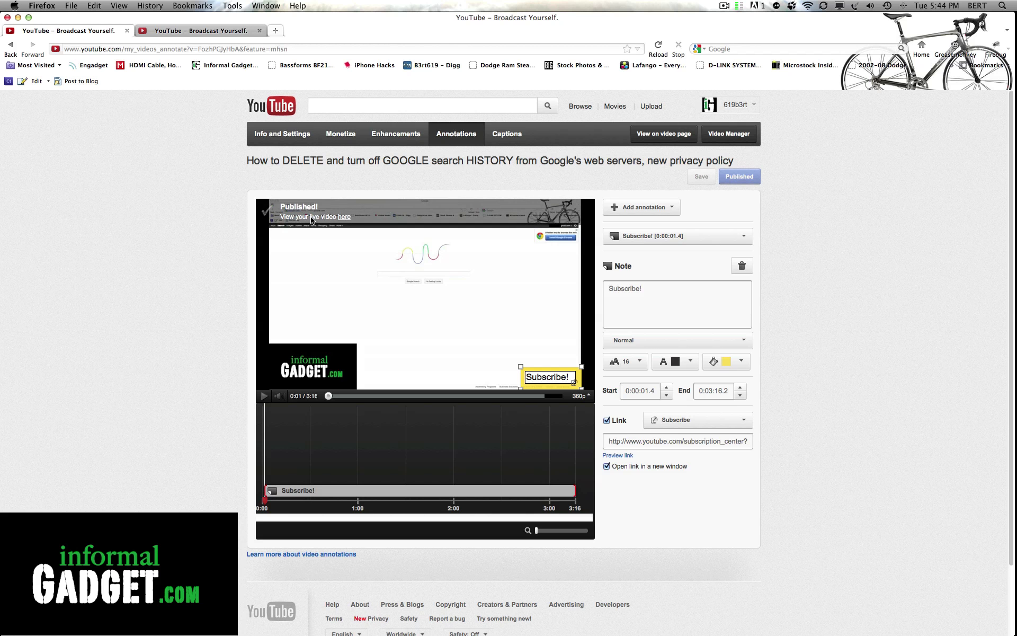
pyautogui.click(345, 221)
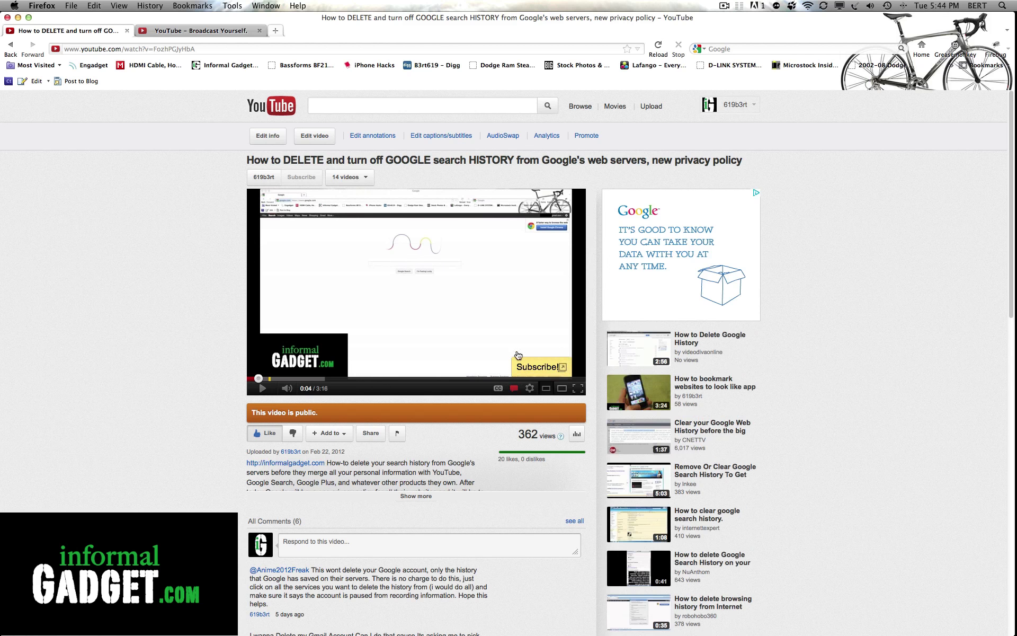
# Seek the live video to 2:19 and follow the Subscribe! note to Confirm Subscription.
pyautogui.click(300, 379)
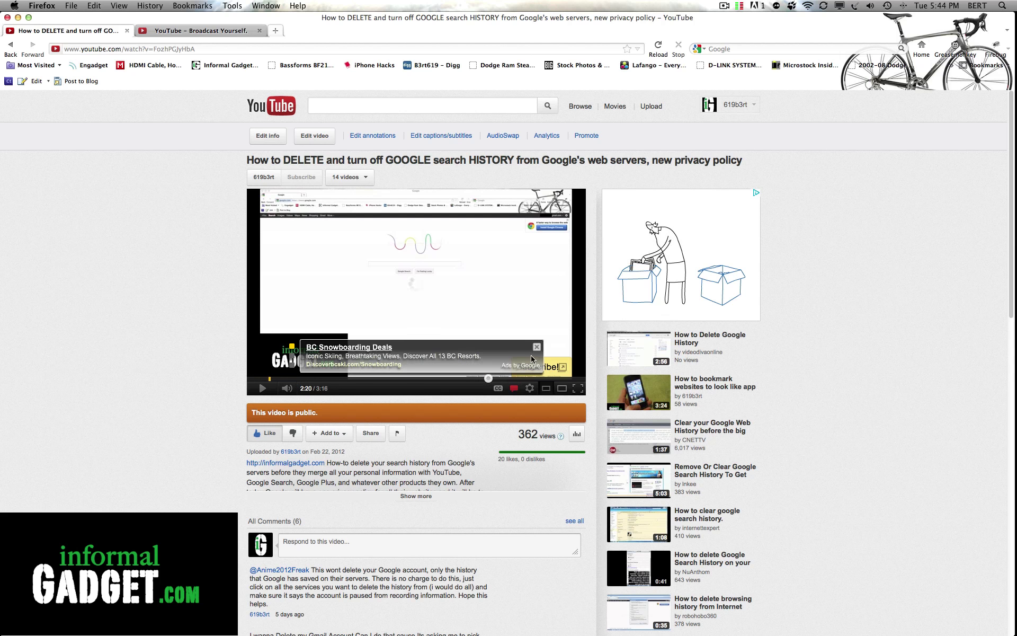
pyautogui.click(488, 380)
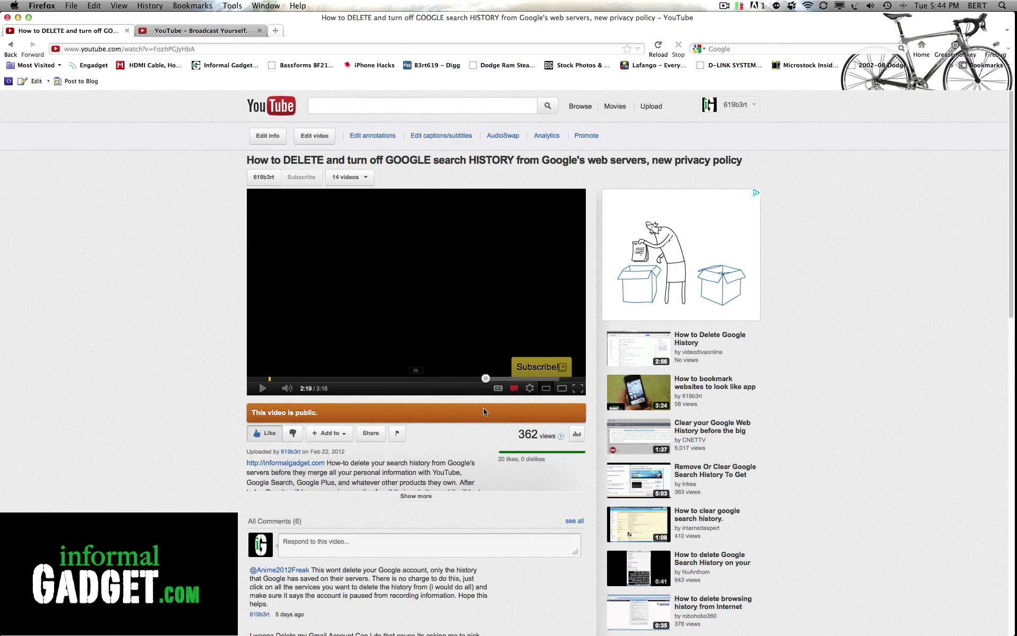
pyautogui.click(551, 369)
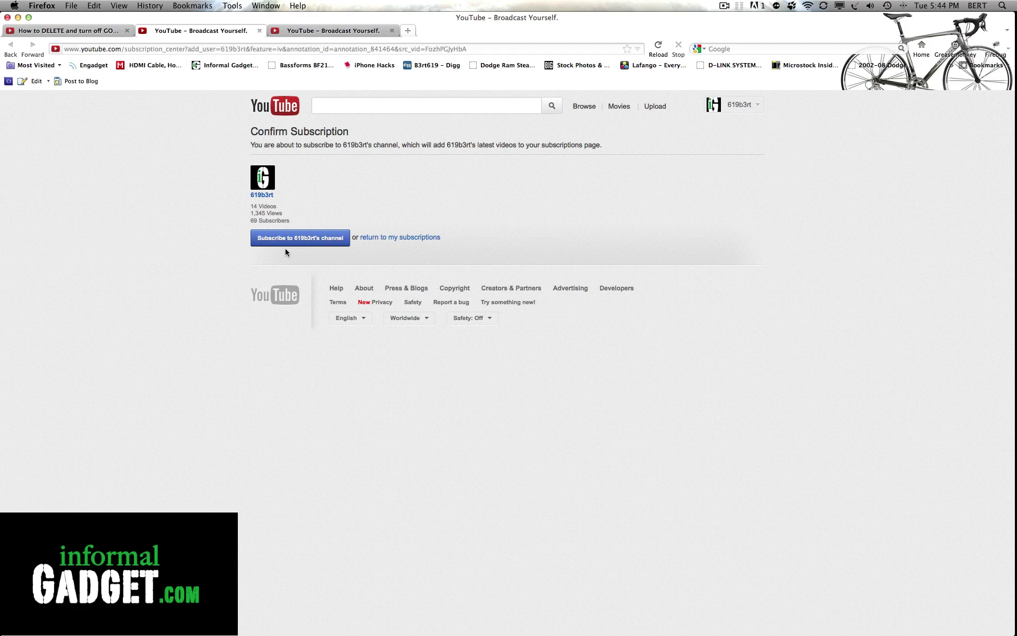
# Switch browser tabs back to the watch page paused at 2:19.
pyautogui.click(321, 33)
pyautogui.click(222, 33)
pyautogui.click(90, 34)
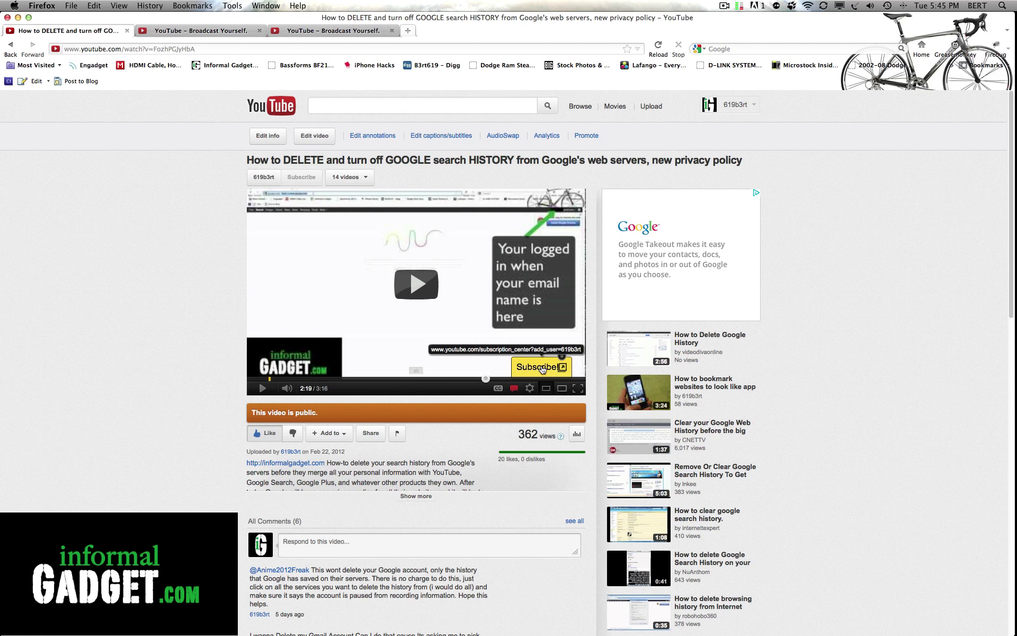